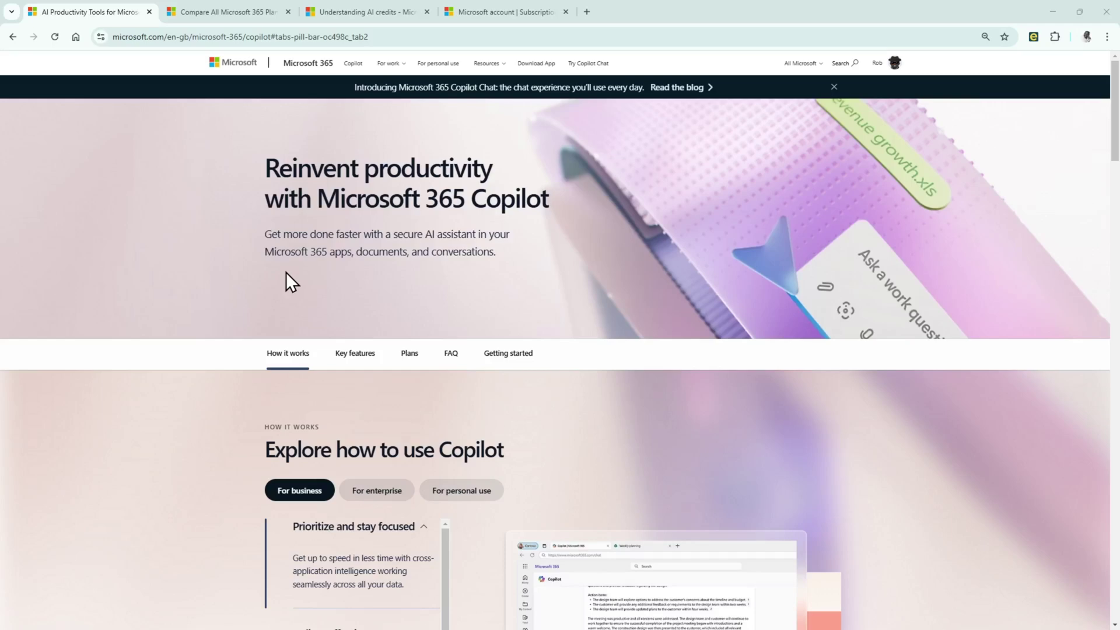
Step: Browse the Microsoft 365 Copilot page, including its enterprise usage examples and plans
scroll(400, 265, down, 1)
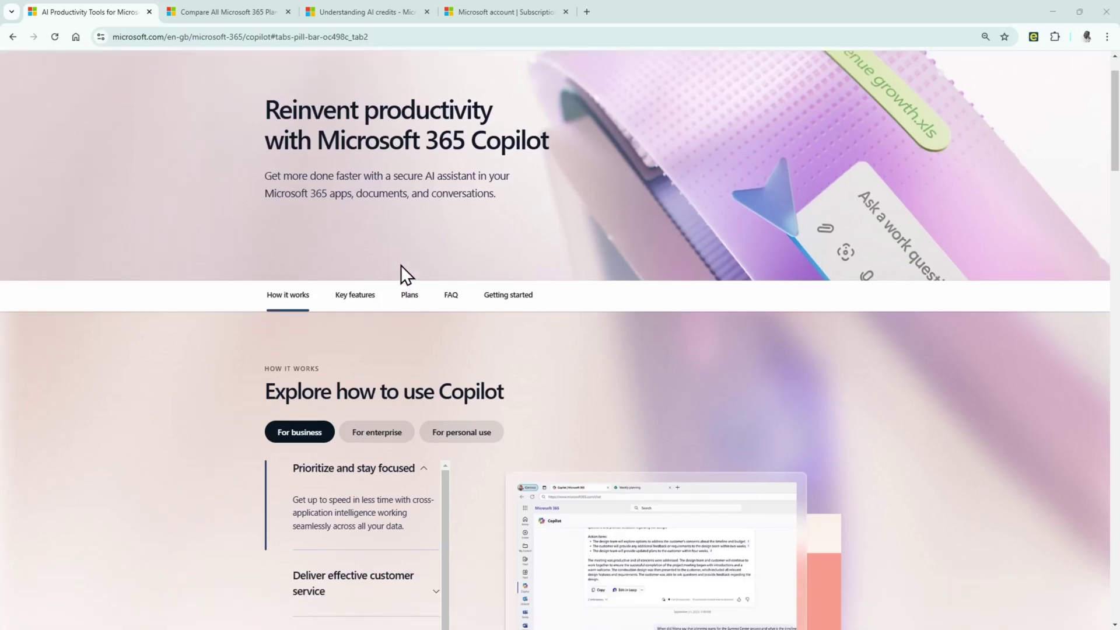
scroll(401, 265, down, 1)
scroll(400, 265, down, 1)
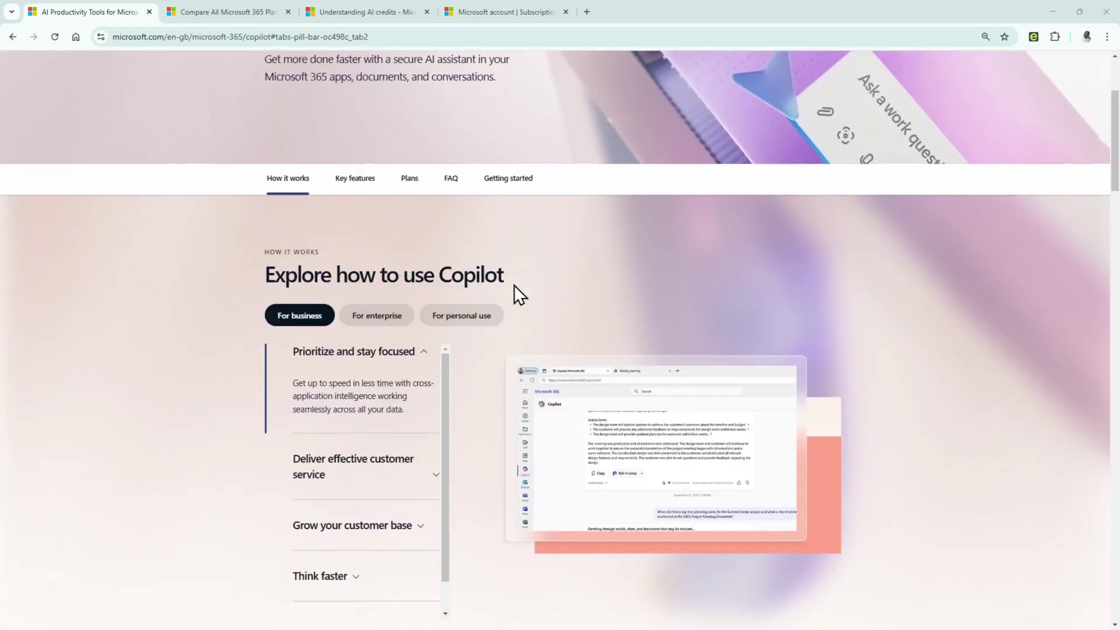
scroll(513, 285, down, 1)
scroll(513, 285, down, 1)
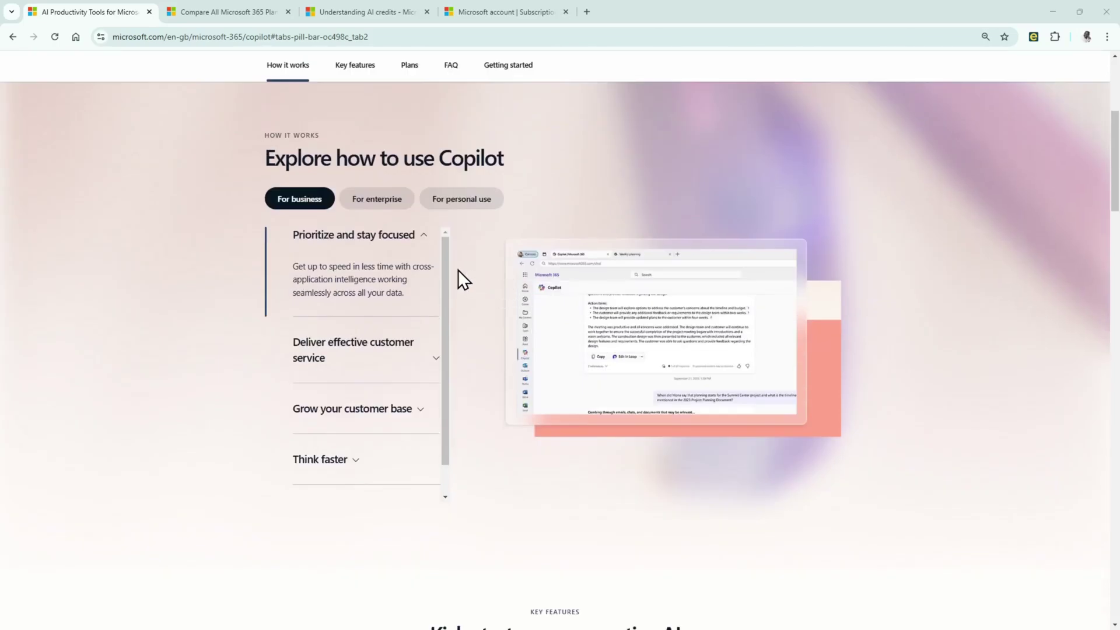
click(376, 204)
scroll(400, 215, down, 10)
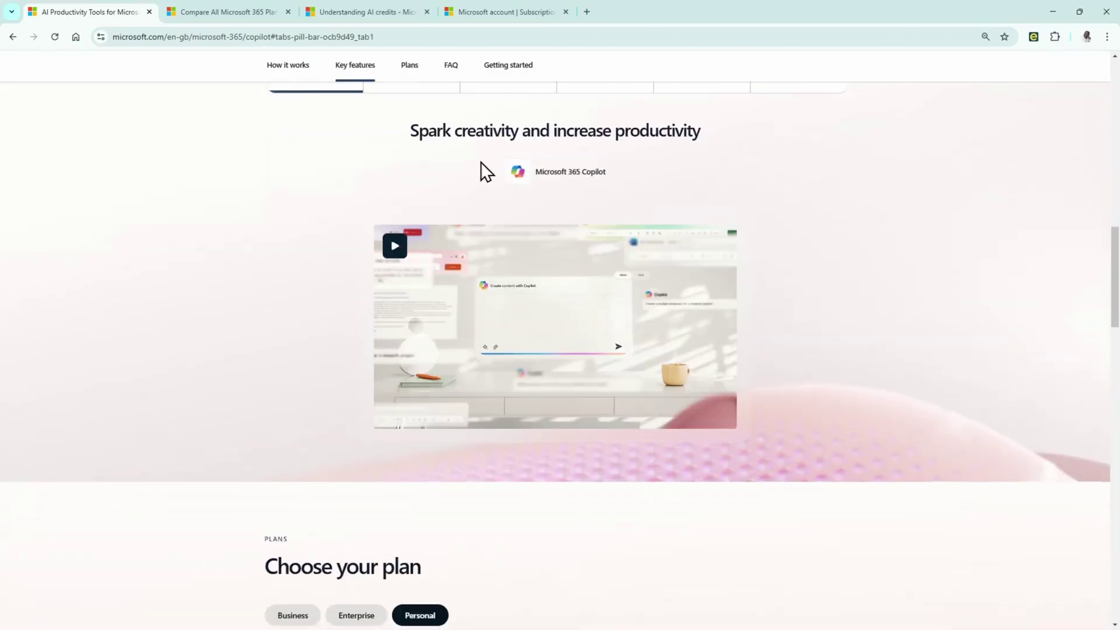
scroll(481, 162, down, 5)
scroll(478, 163, down, 2)
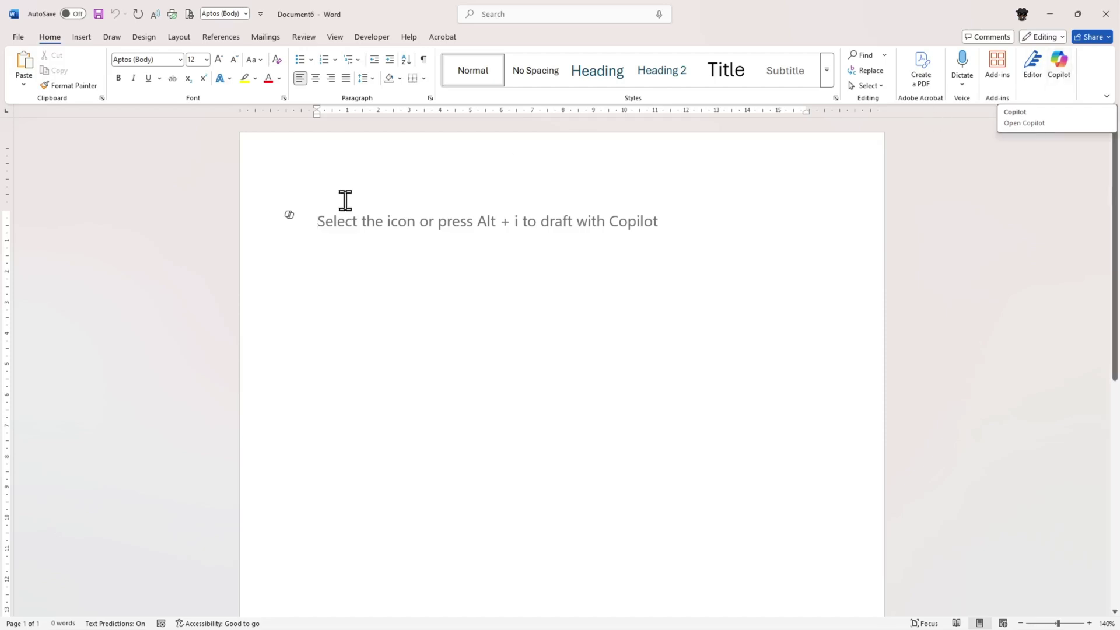
Step: Bring up the Draft with Copilot box using the inline Copilot icon beside the first line
click(289, 215)
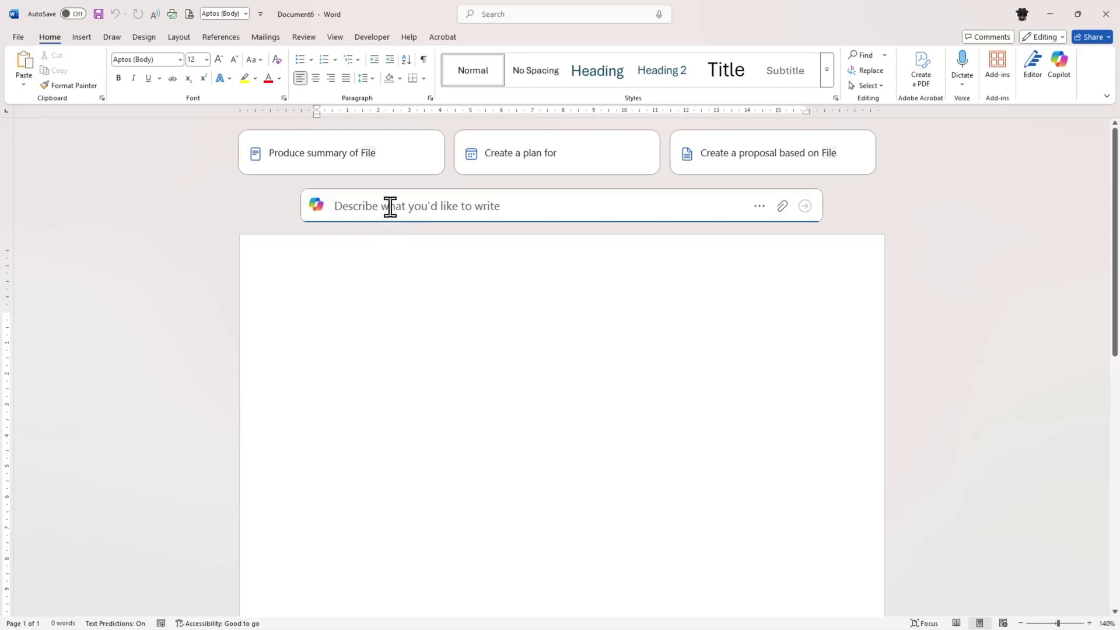
Step: Ask Copilot to draft a proposal for an archery club targeting new UK archers, families and disabled people
text(I want to )
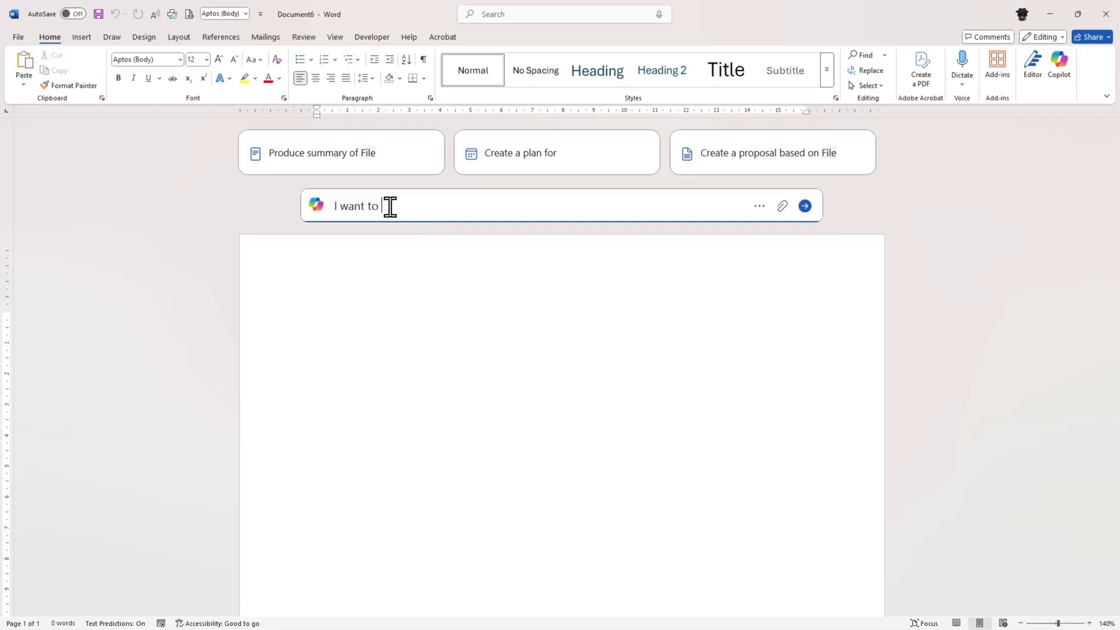
text(draft a proposal for my arche)
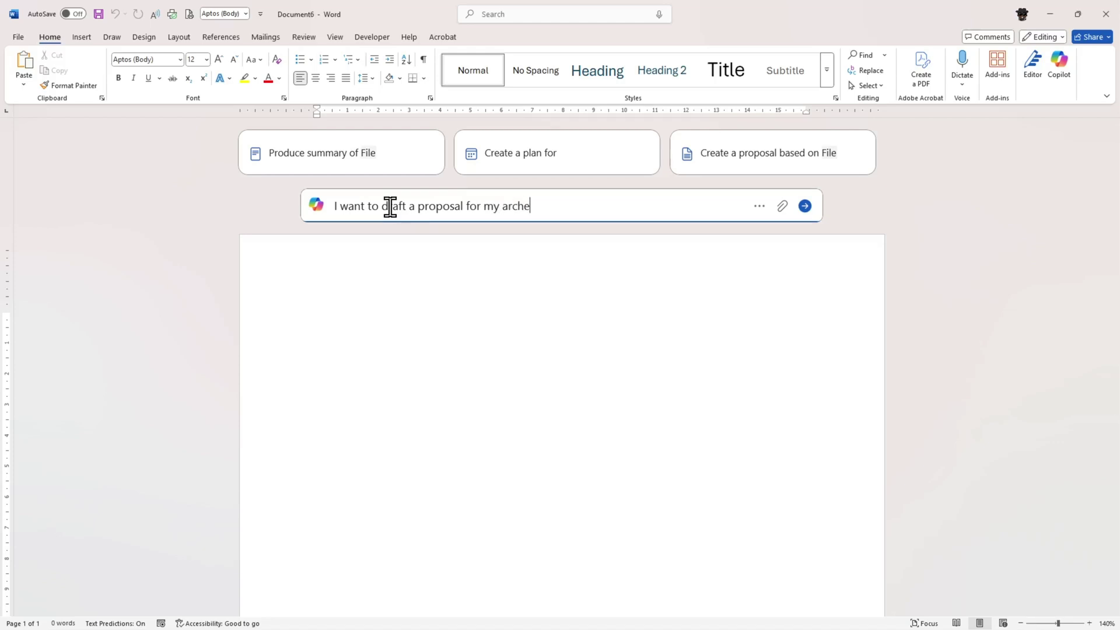
text(ry club that is targetin)
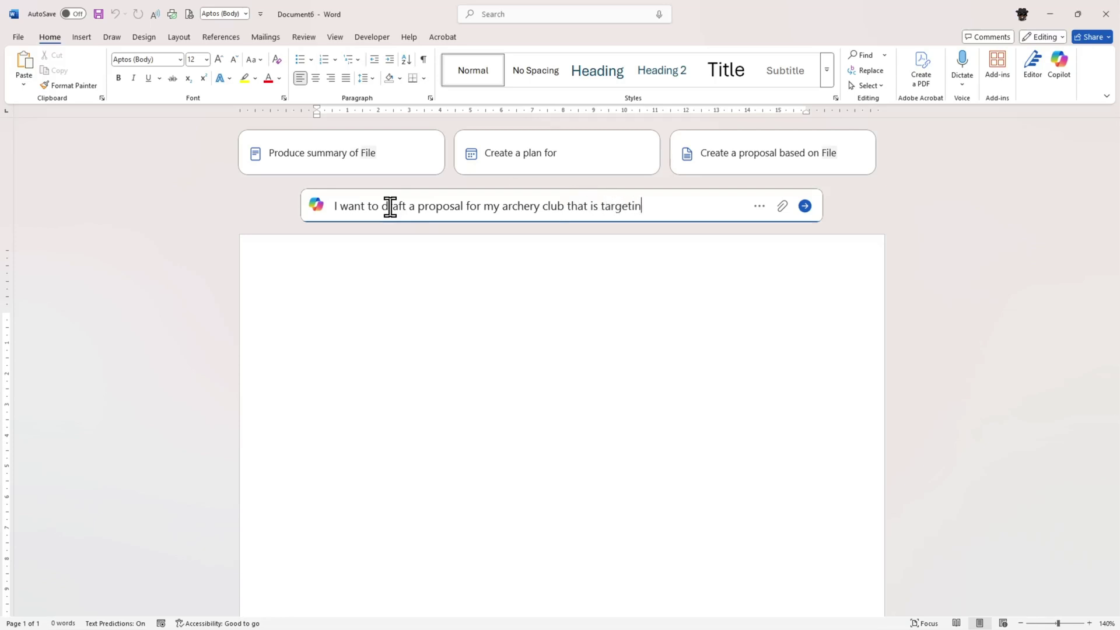
text(g new archers in the UK)
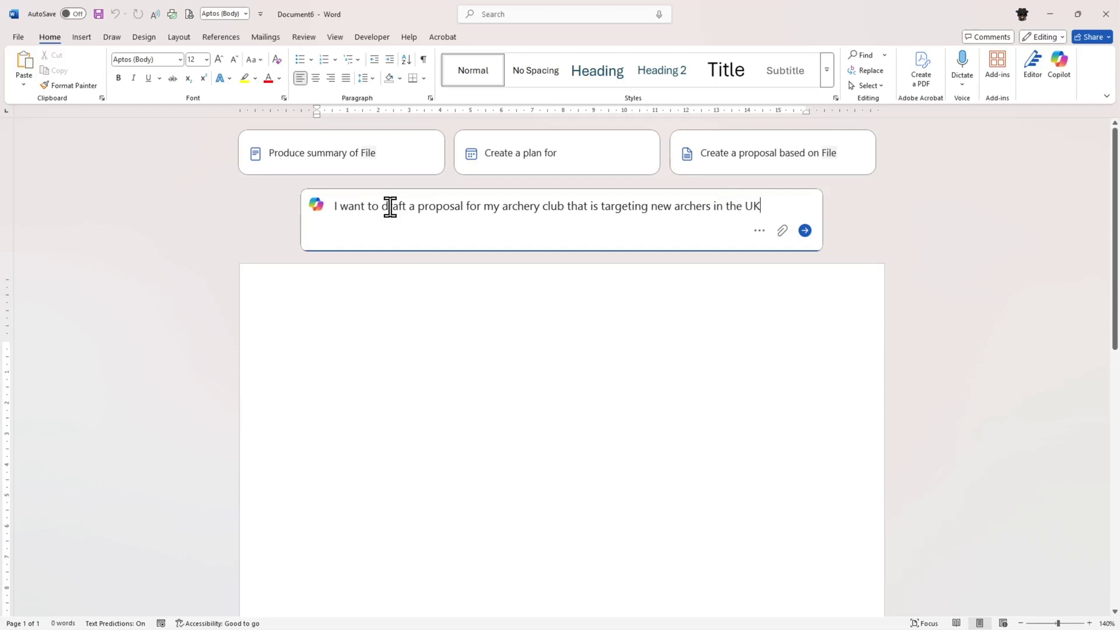
text(. I want this to )
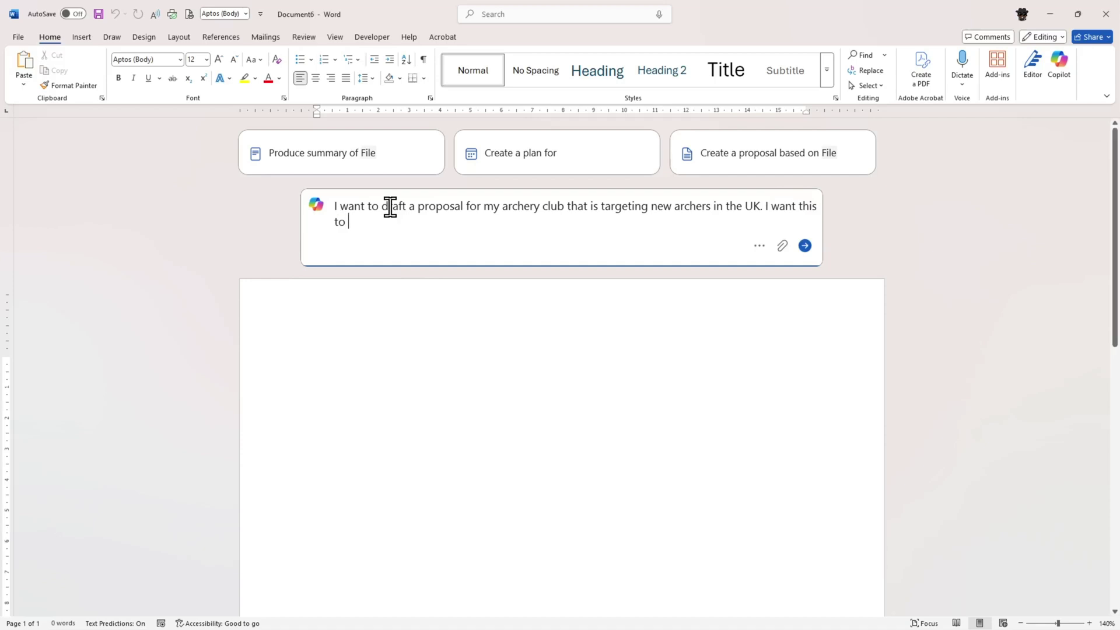
text(include families )
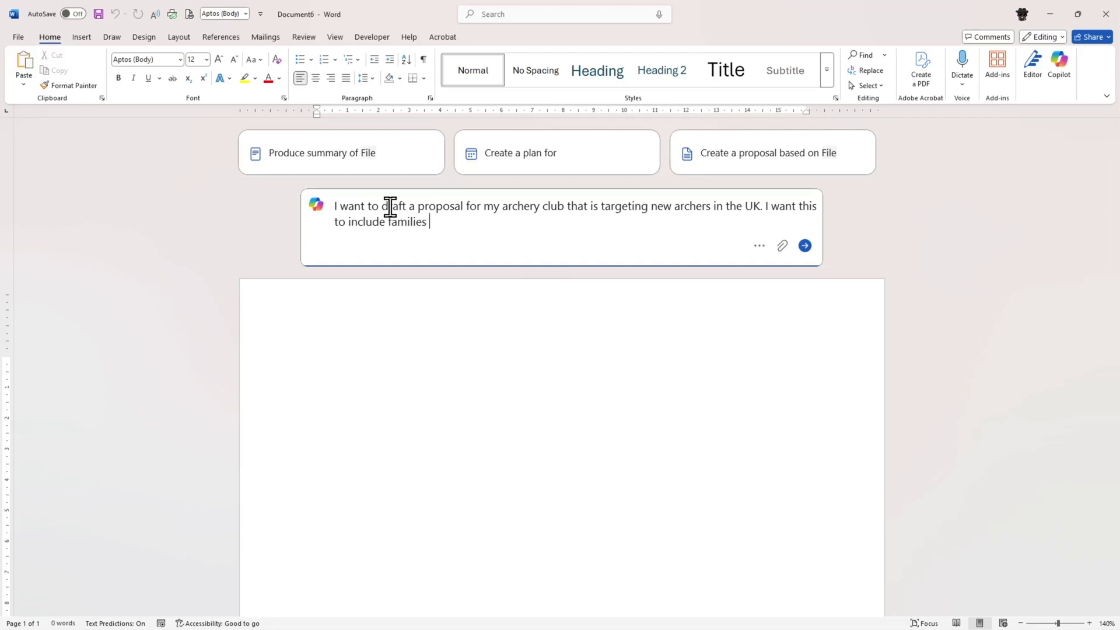
text(who want to do a sport to)
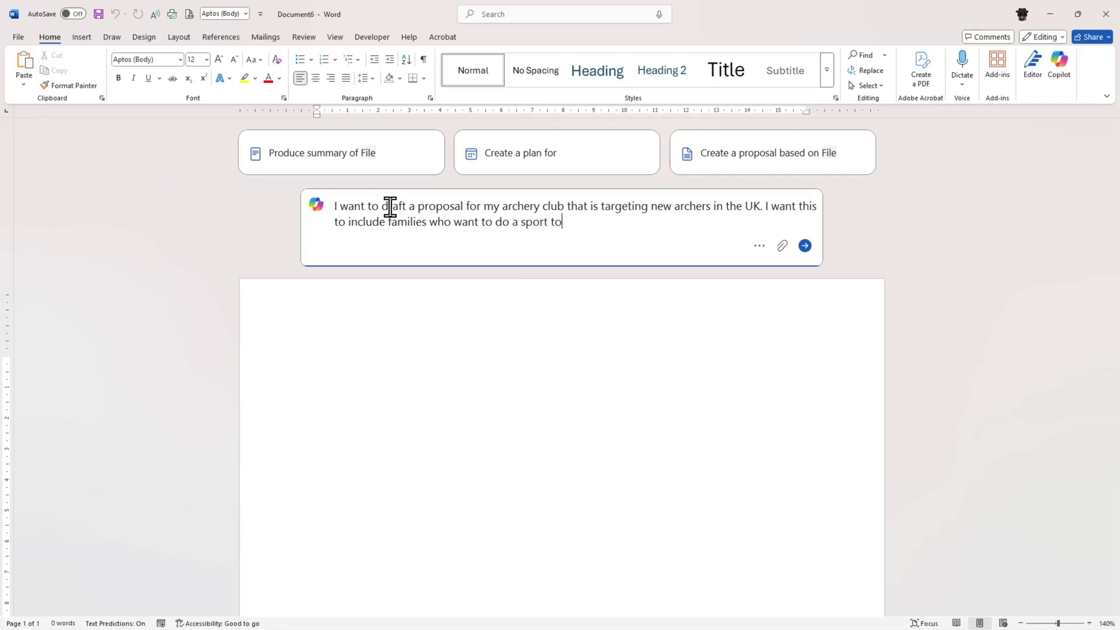
text(gether)
text( and it )
text(must i)
text(nclude )
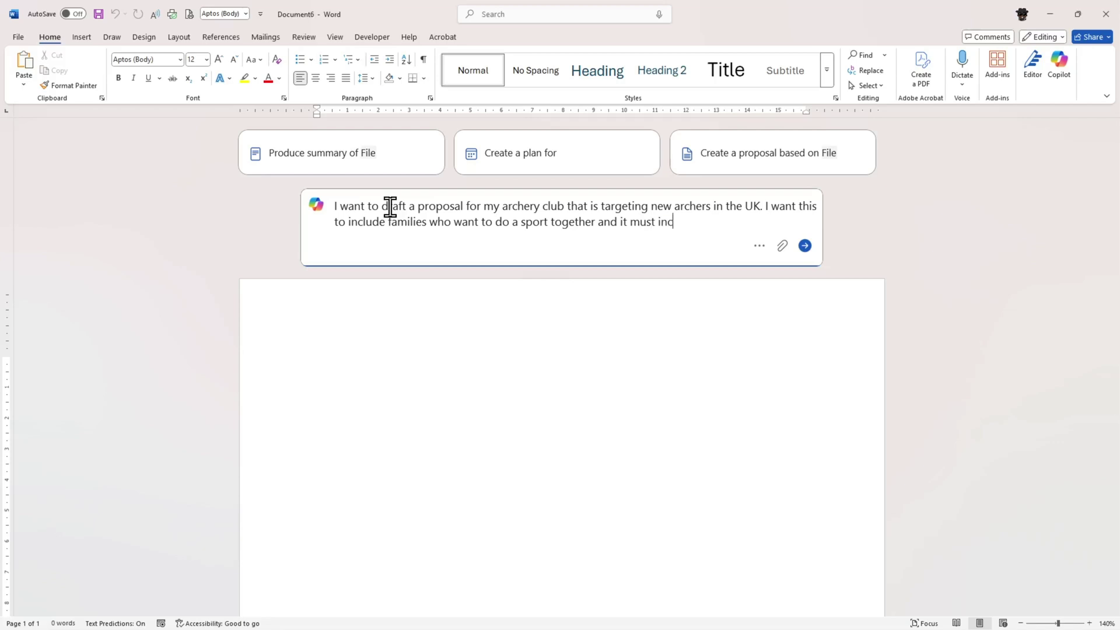
text(disabled people.)
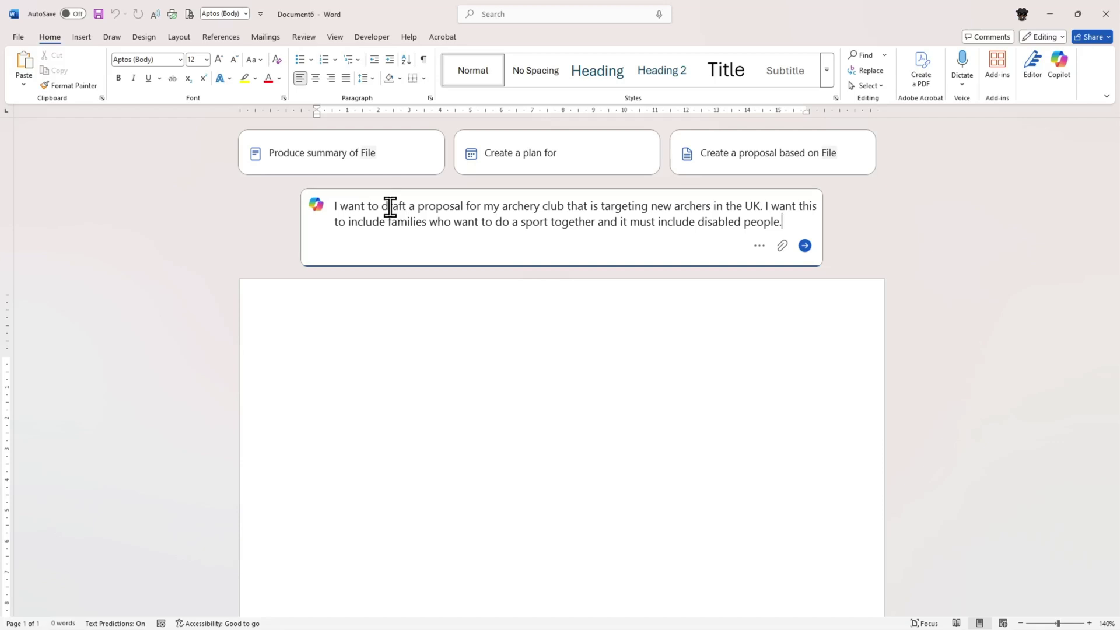
click(804, 248)
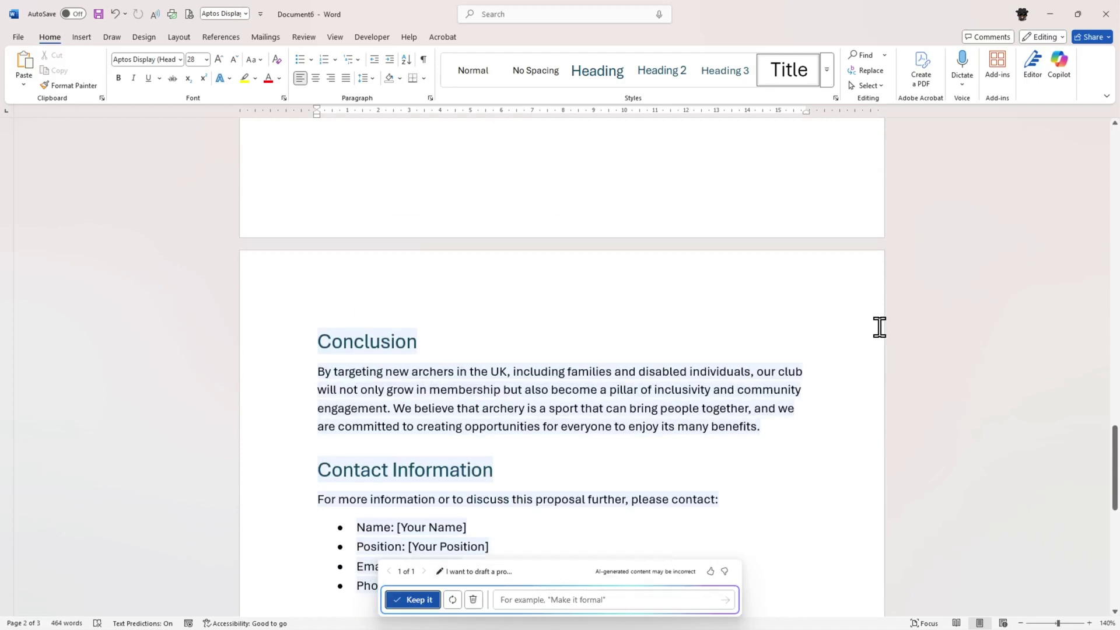
scroll(879, 328, up, 3)
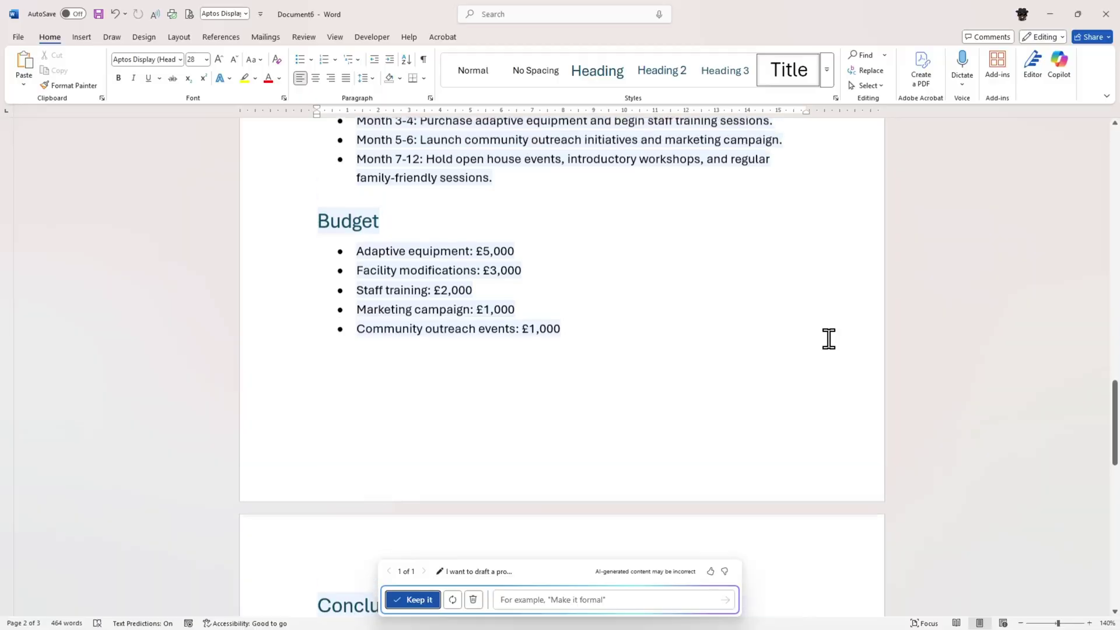
scroll(828, 339, up, 20)
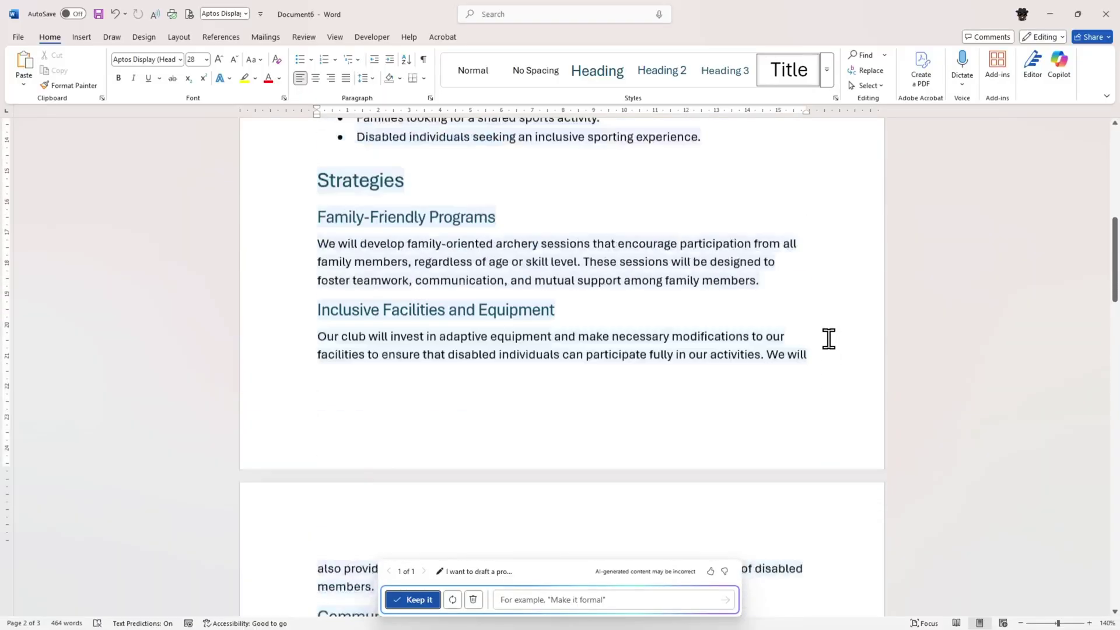
scroll(828, 339, up, 4)
scroll(828, 353, down, 6)
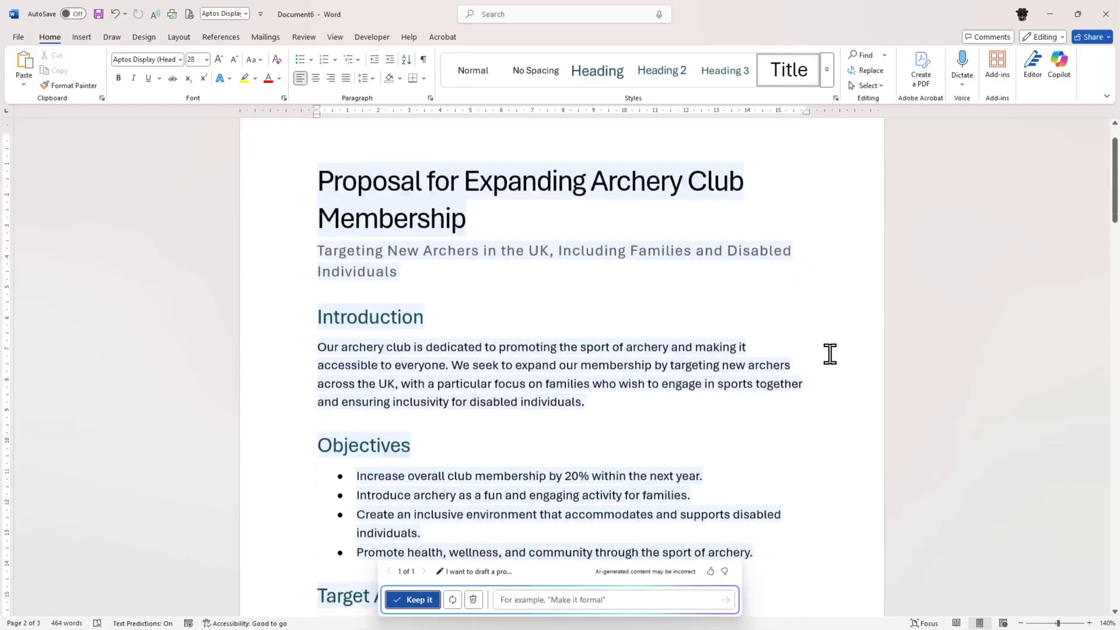
scroll(829, 355, down, 6)
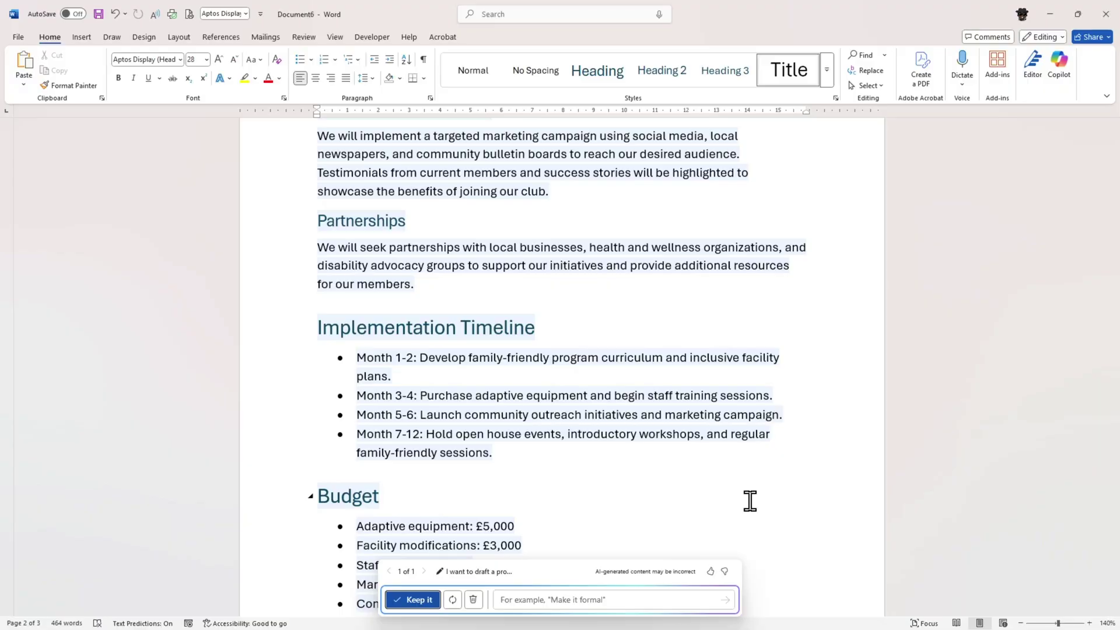
scroll(744, 499, down, 1)
scroll(740, 497, down, 1)
scroll(742, 491, down, 3)
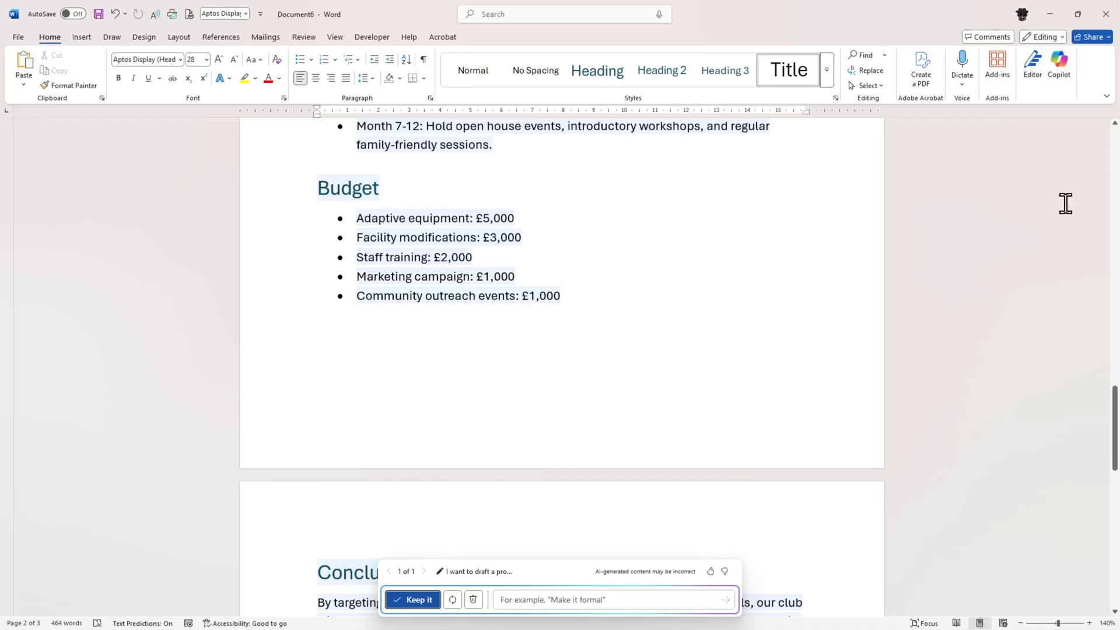
scroll(1047, 348, up, 15)
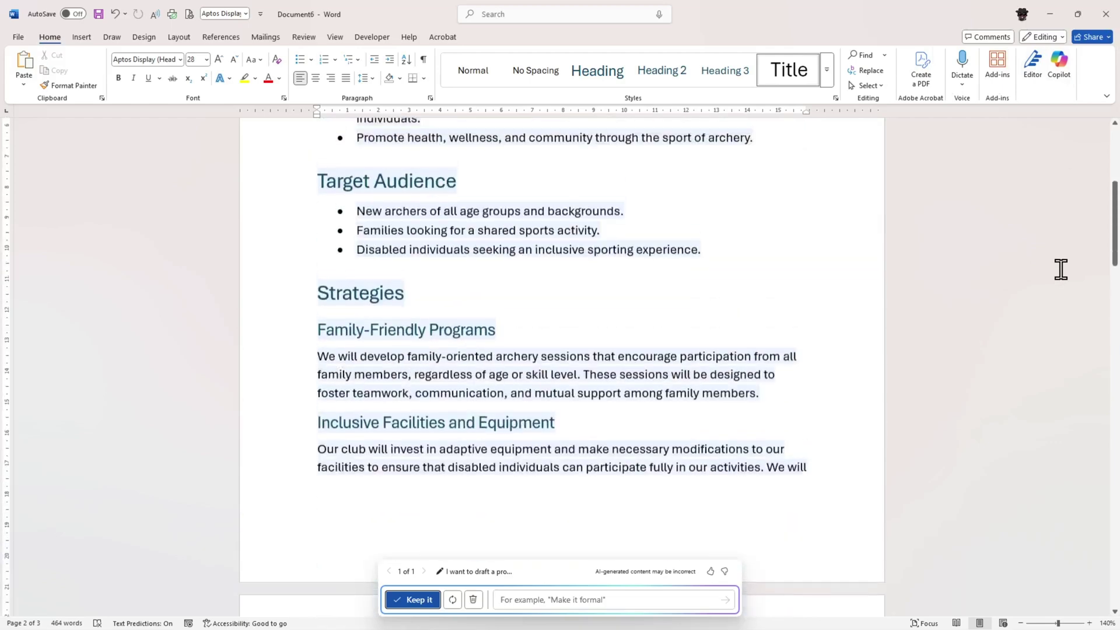
scroll(1060, 269, up, 8)
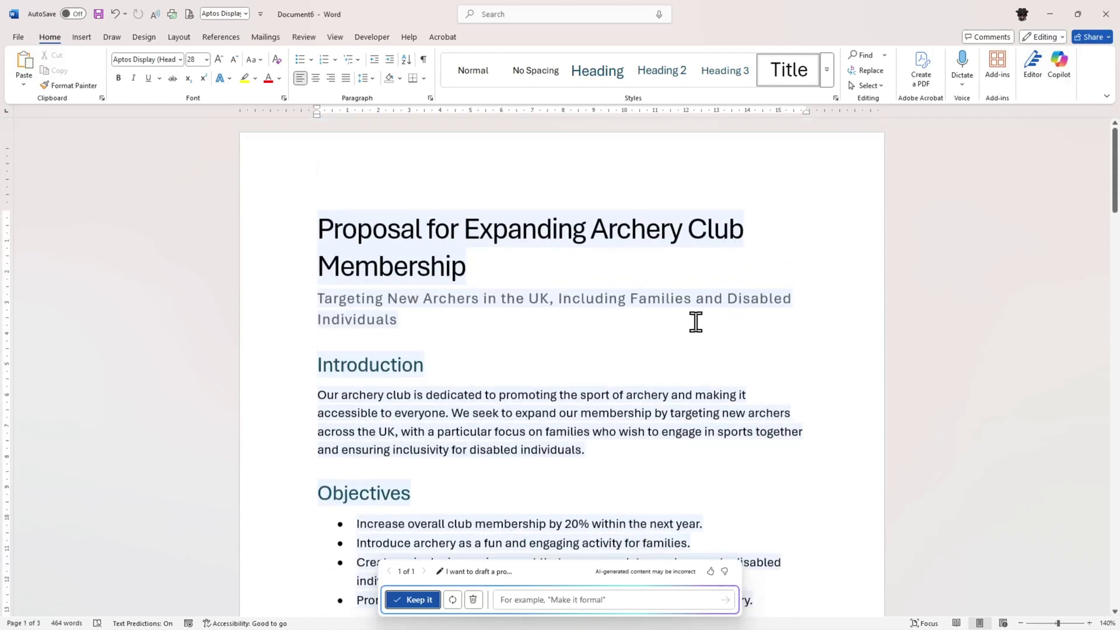
Step: Start a 'Create an image' request in the Copilot pane from the Home ribbon
click(1057, 66)
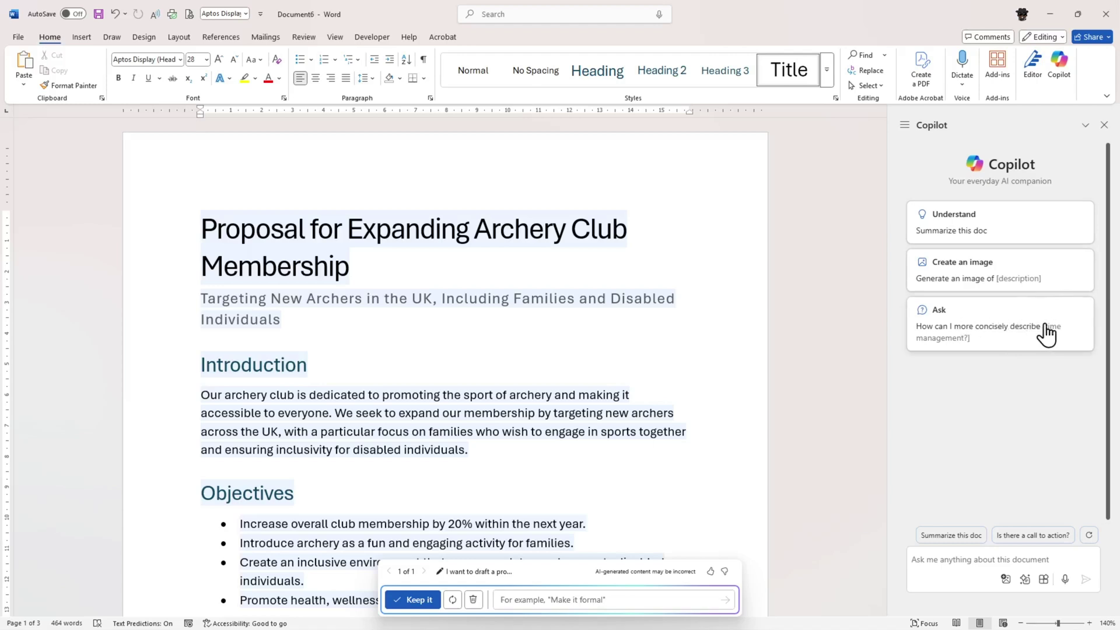
click(939, 558)
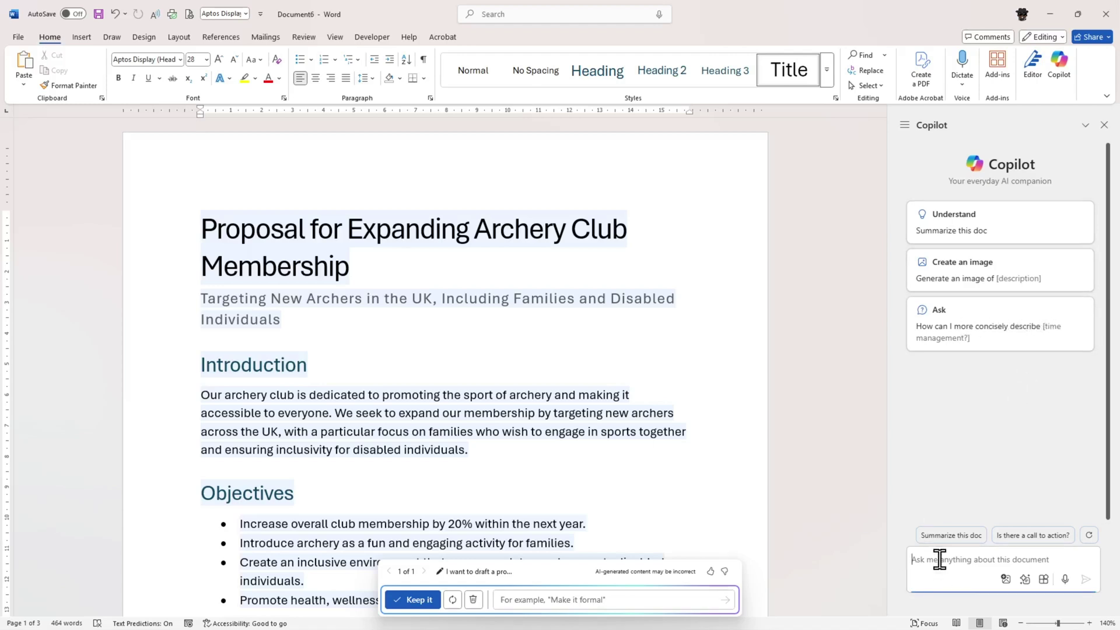
click(945, 270)
Step: Complete the prompt 'Generate an image of an archer shooting an arrow at a target'
text(n image of an archer shooting anarrow)
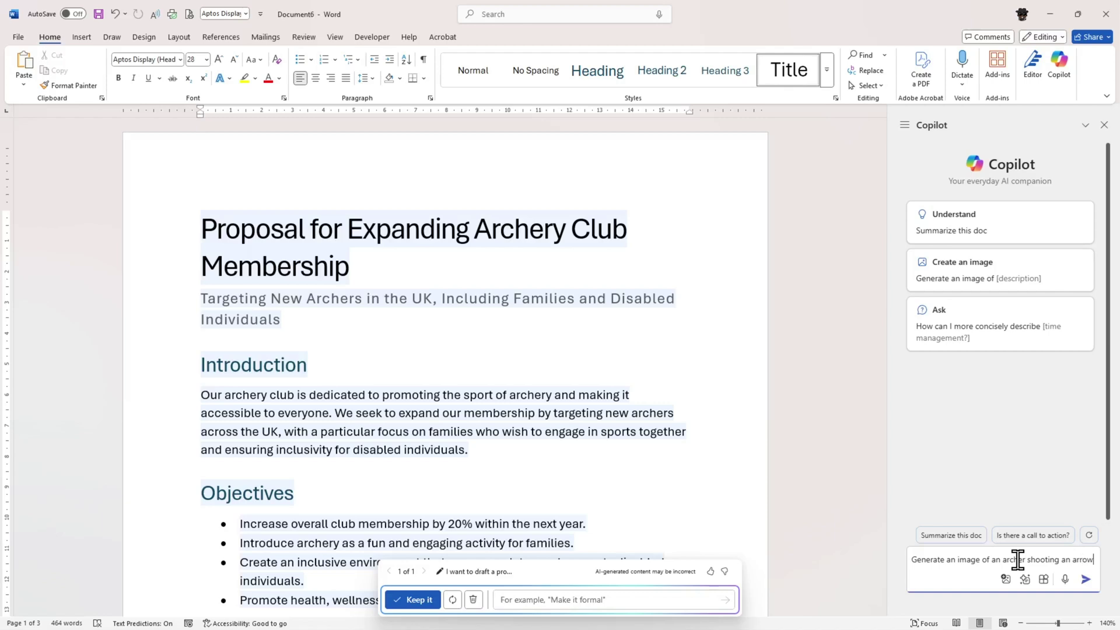
text( a)
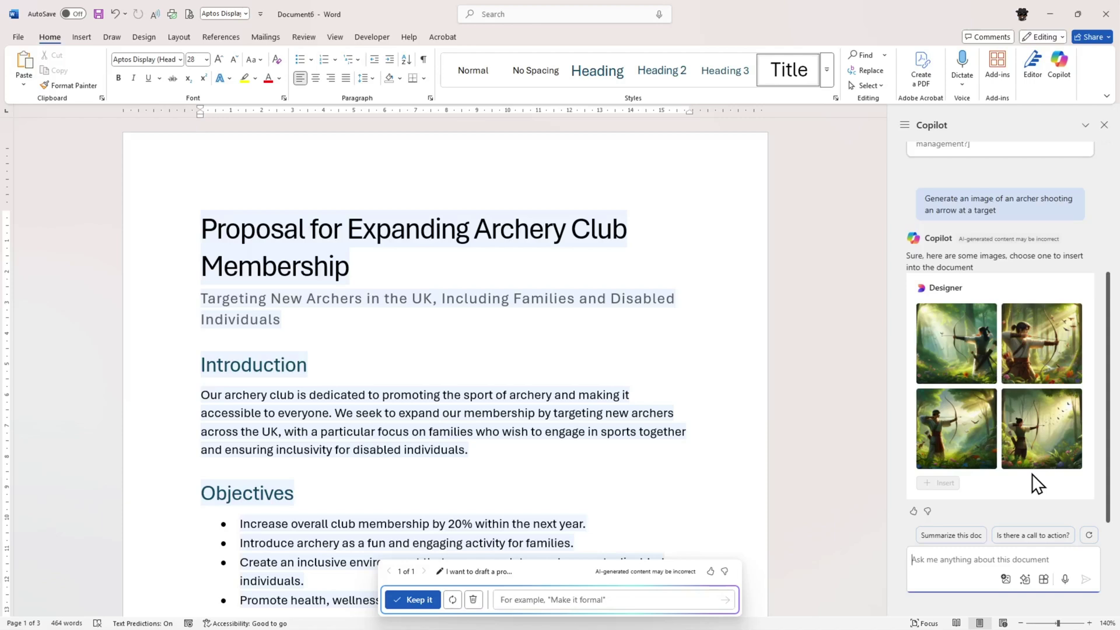
Step: Add an empty line after the subtitle and insert the first generated archer image
click(360, 349)
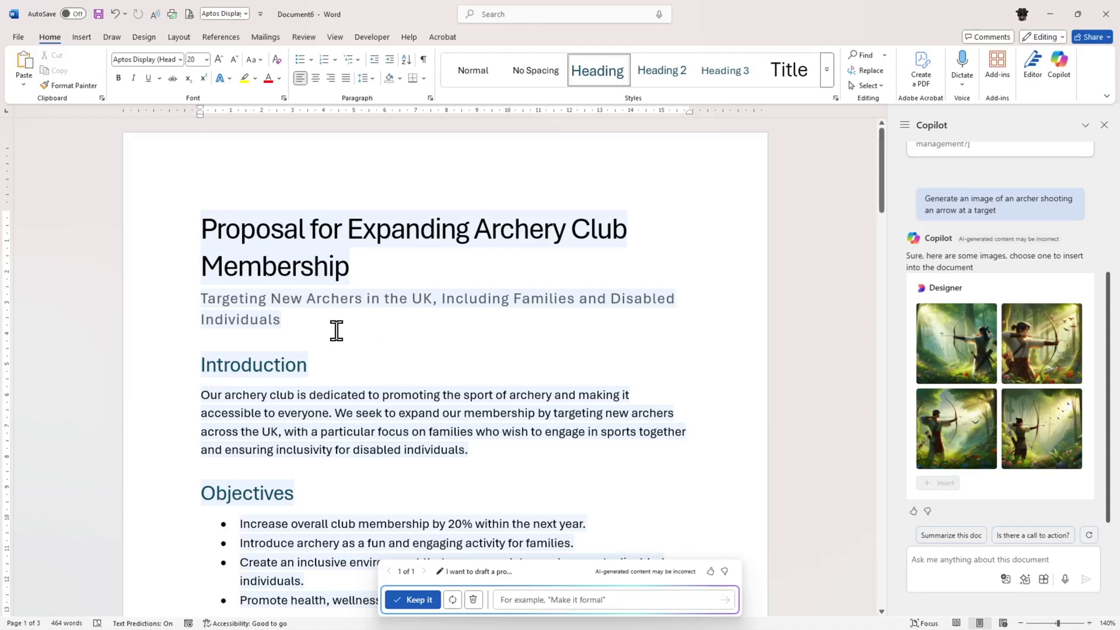
click(340, 320)
key(Return)
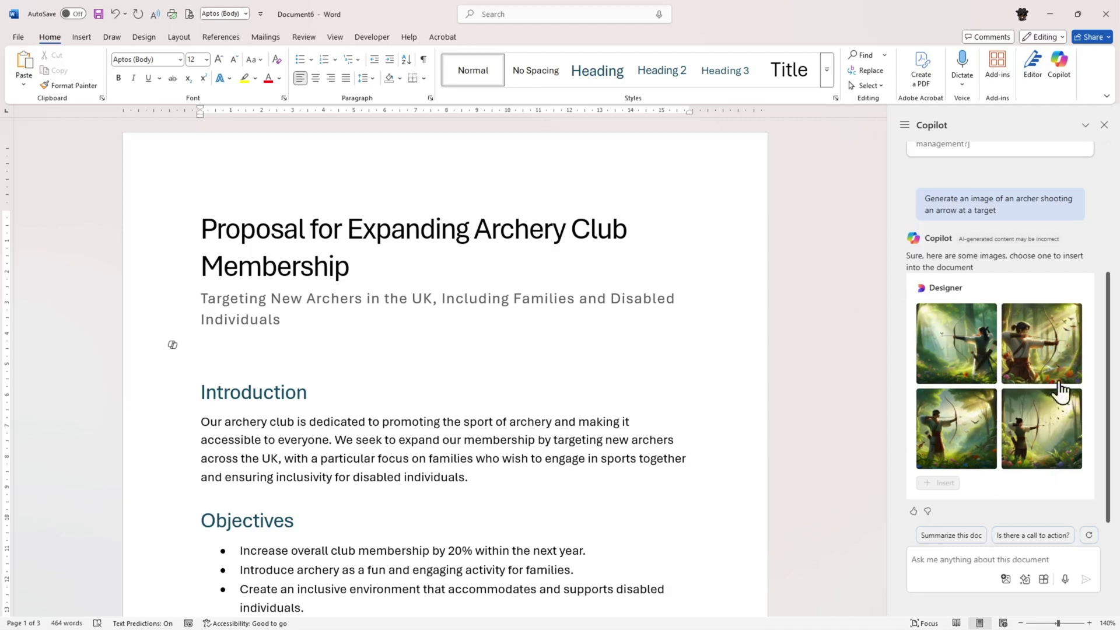
click(962, 353)
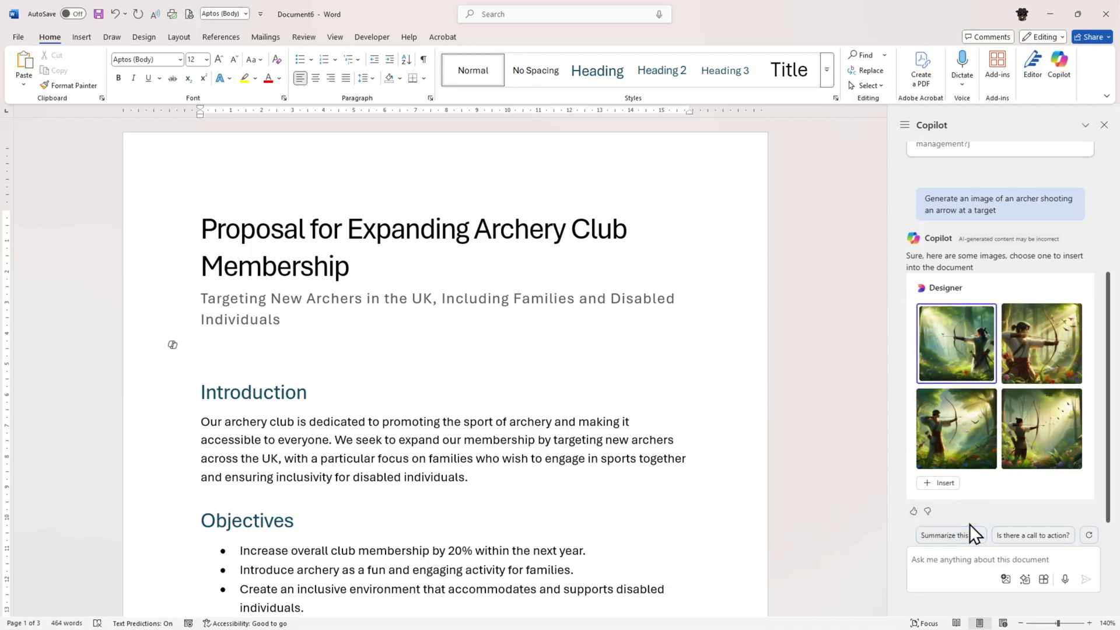
click(940, 484)
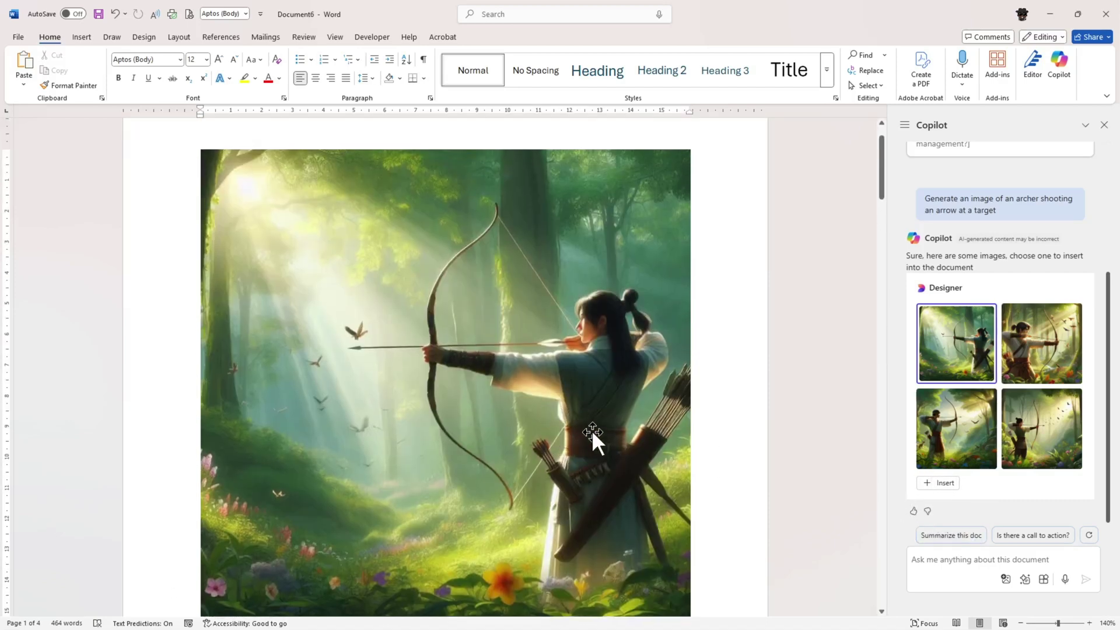
Step: Shrink the archer picture to about 280 px wide and place it below the subtitle
click(593, 437)
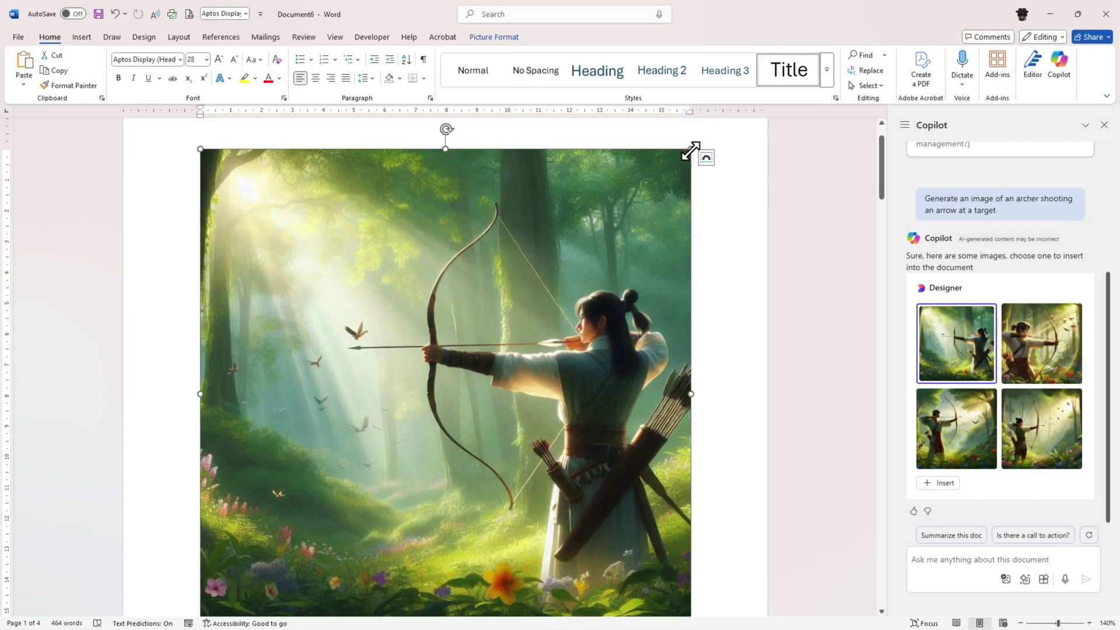
drag(691, 149, 418, 339)
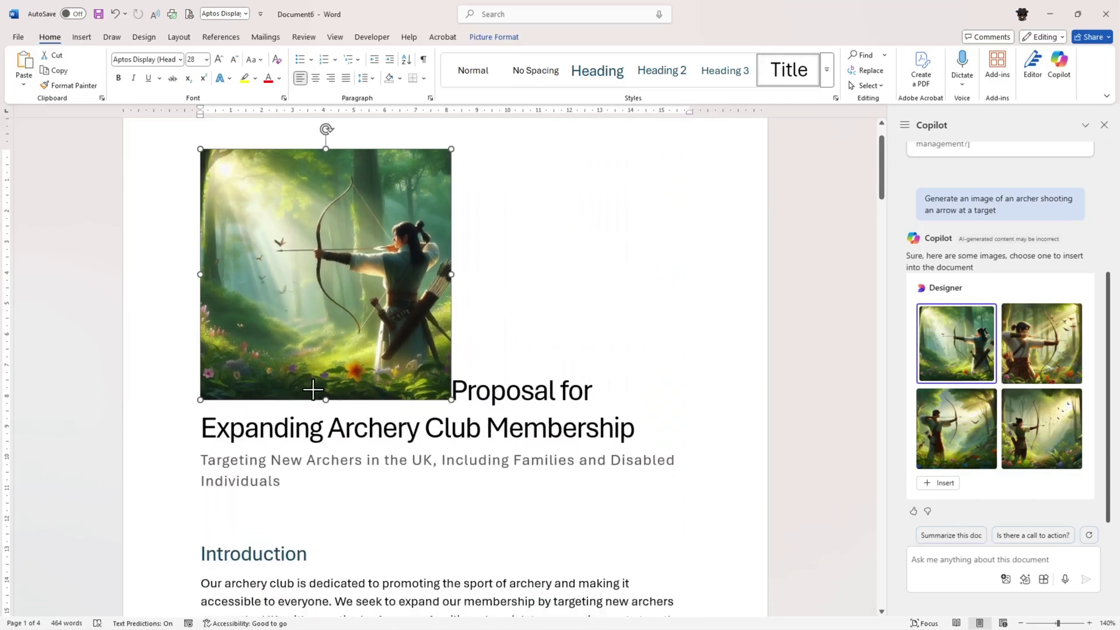
drag(450, 400, 362, 313)
drag(327, 271, 299, 430)
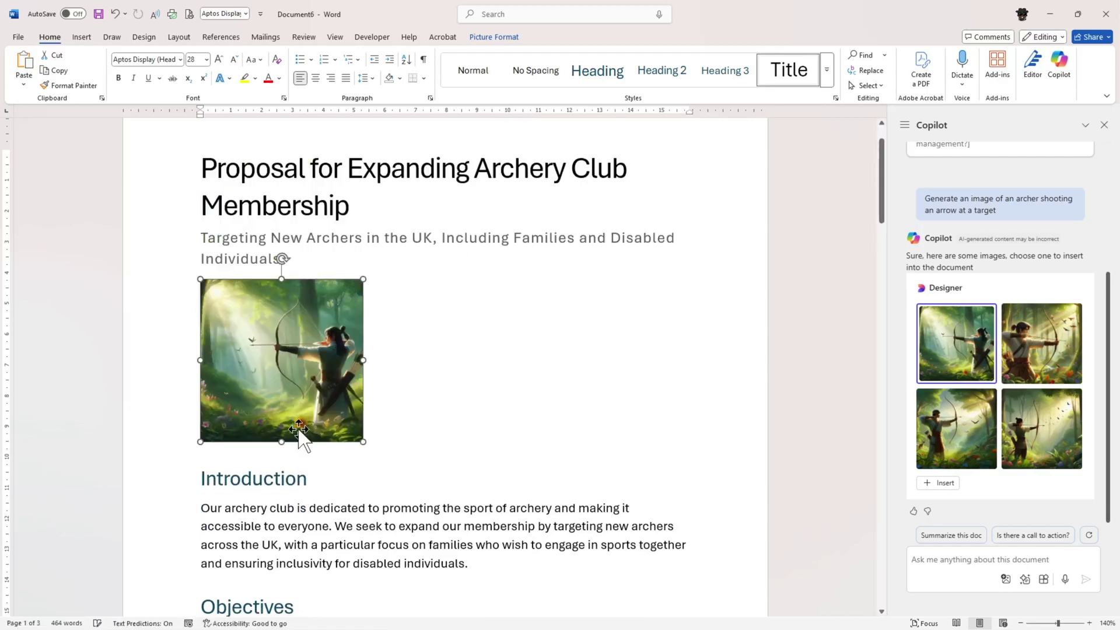
click(493, 411)
scroll(525, 402, up, 2)
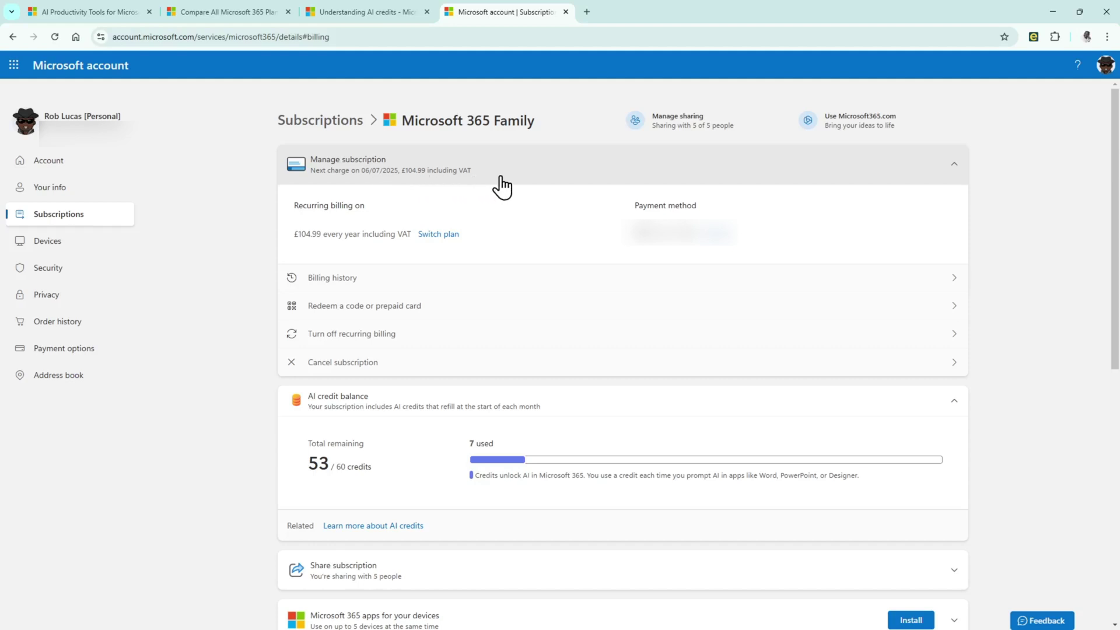
Step: Scroll the Microsoft 365 Family subscription page to the AI credit balance of 53 of 60
scroll(501, 187, down, 5)
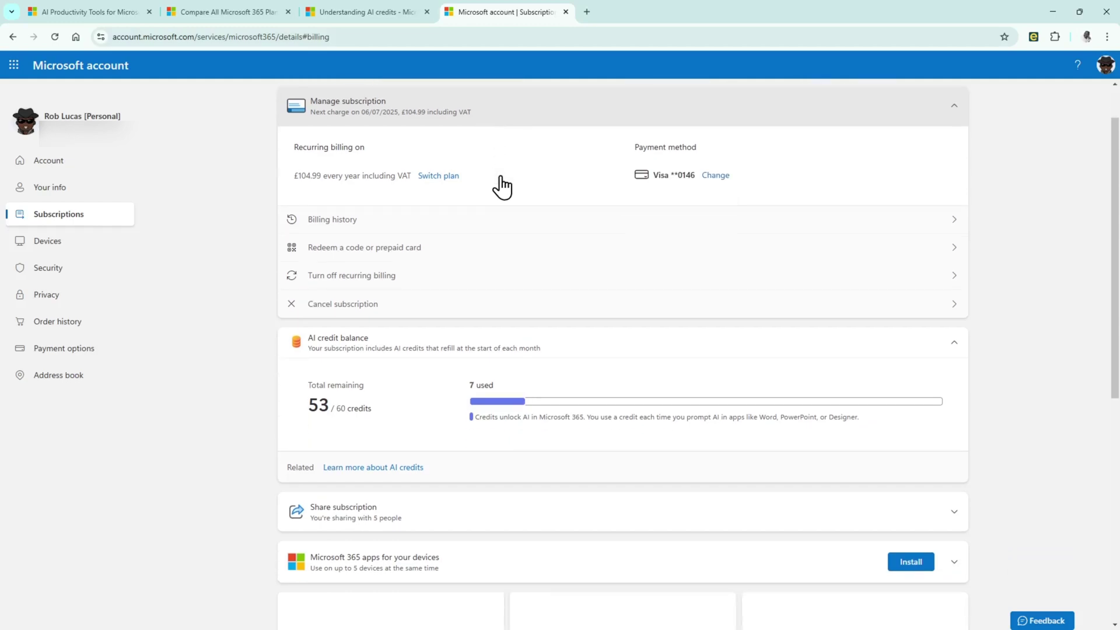